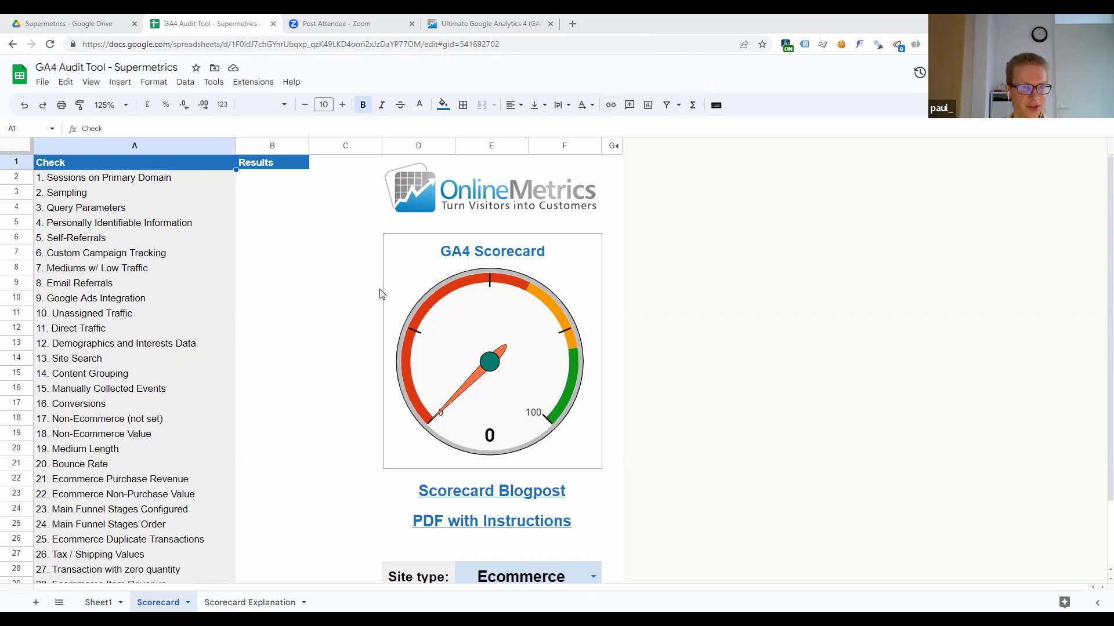
click(259, 88)
mouse_move(278, 233)
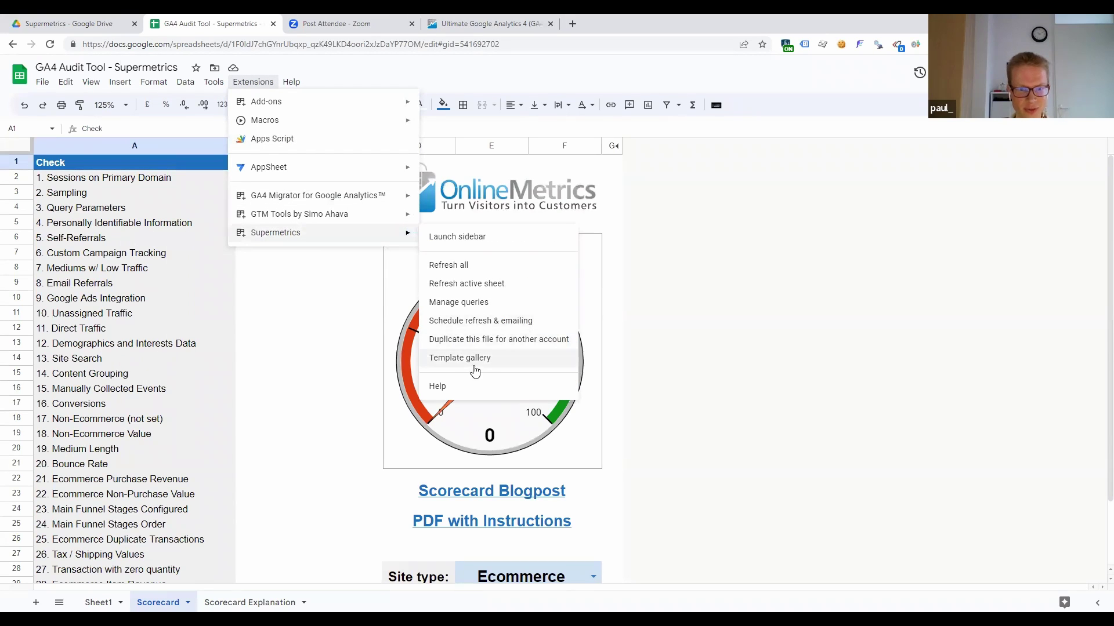
click(479, 366)
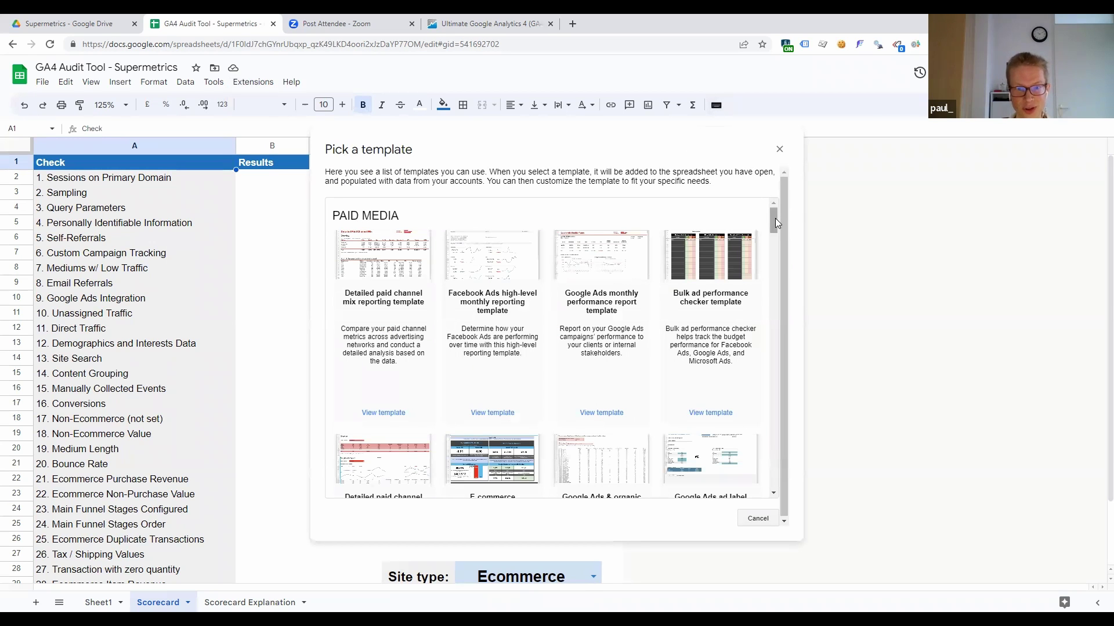
drag(775, 219, 769, 493)
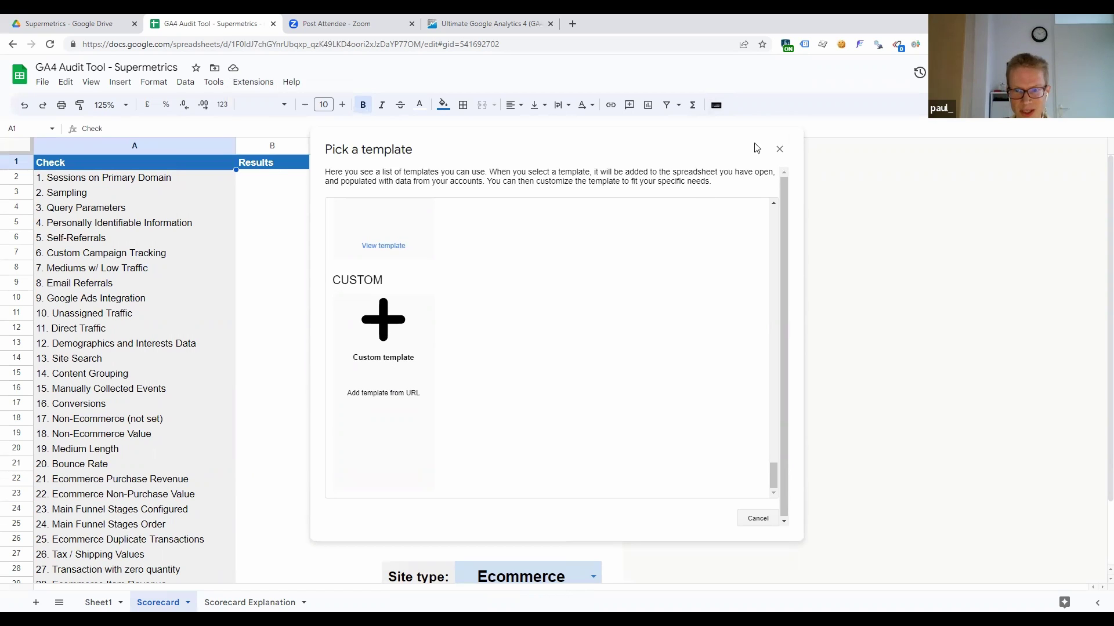
click(778, 149)
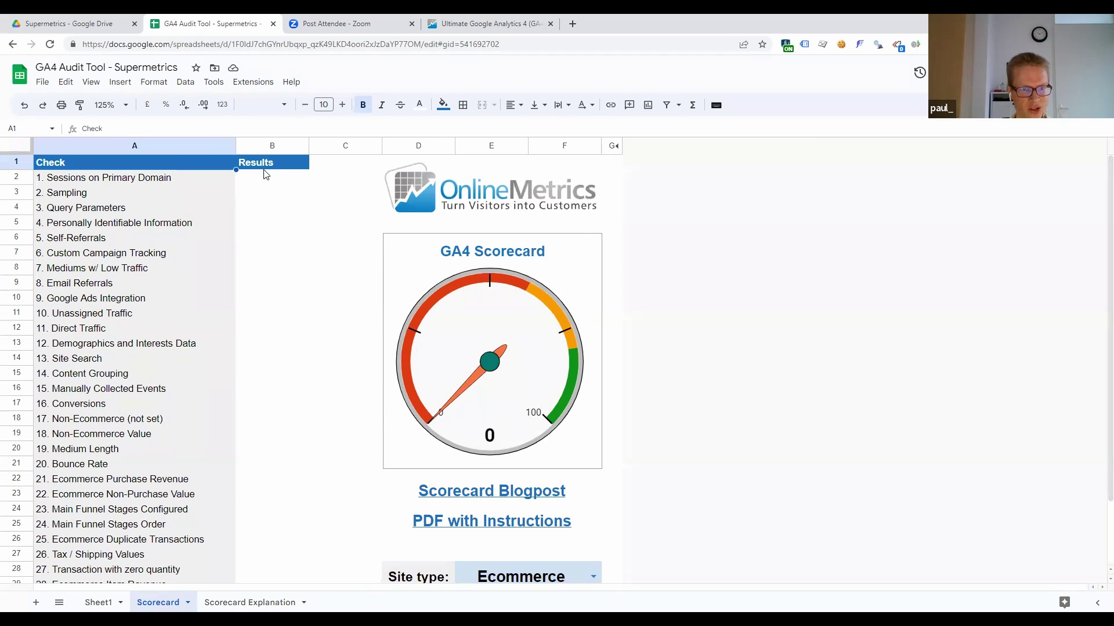
Run Supermetrics 'Refresh all' from Extensions and wait until the Results column fills with PASS/FAIL
click(257, 84)
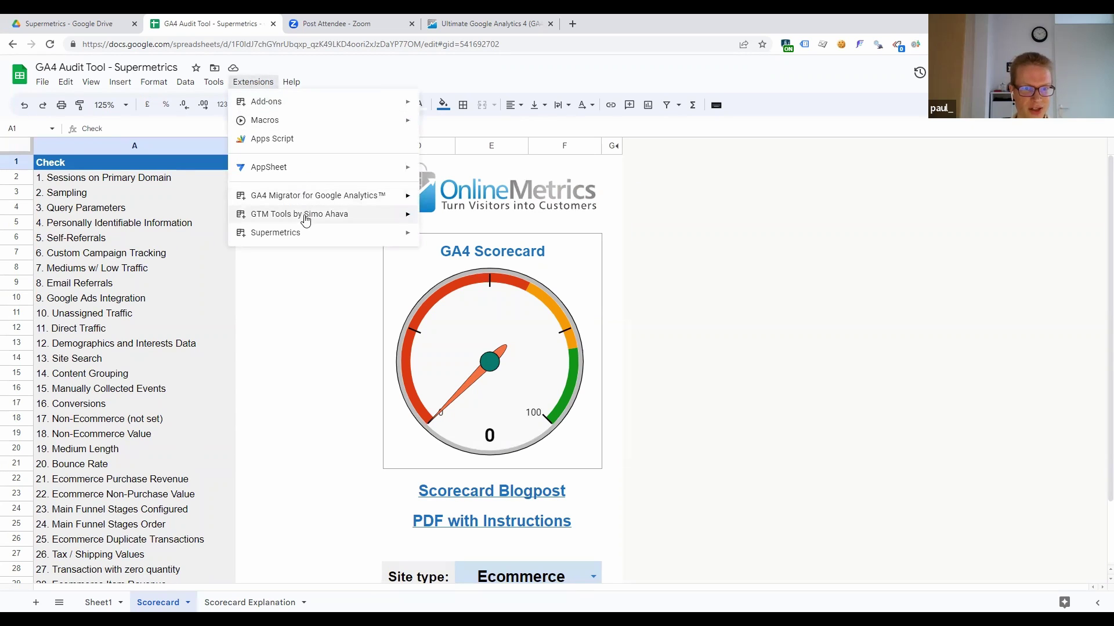
mouse_move(299, 240)
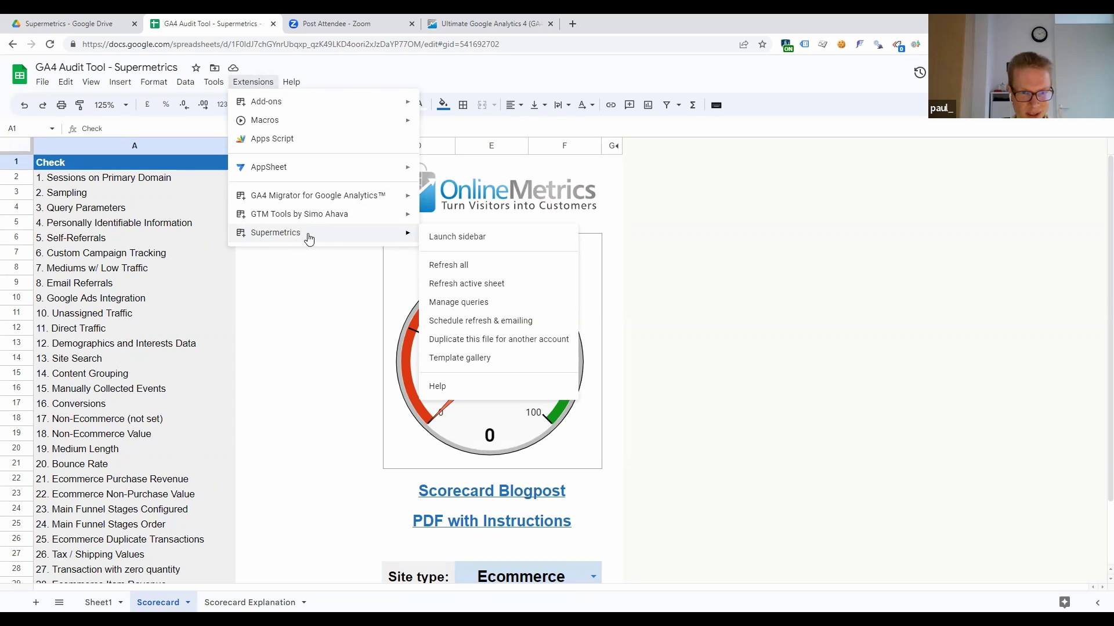
mouse_move(389, 242)
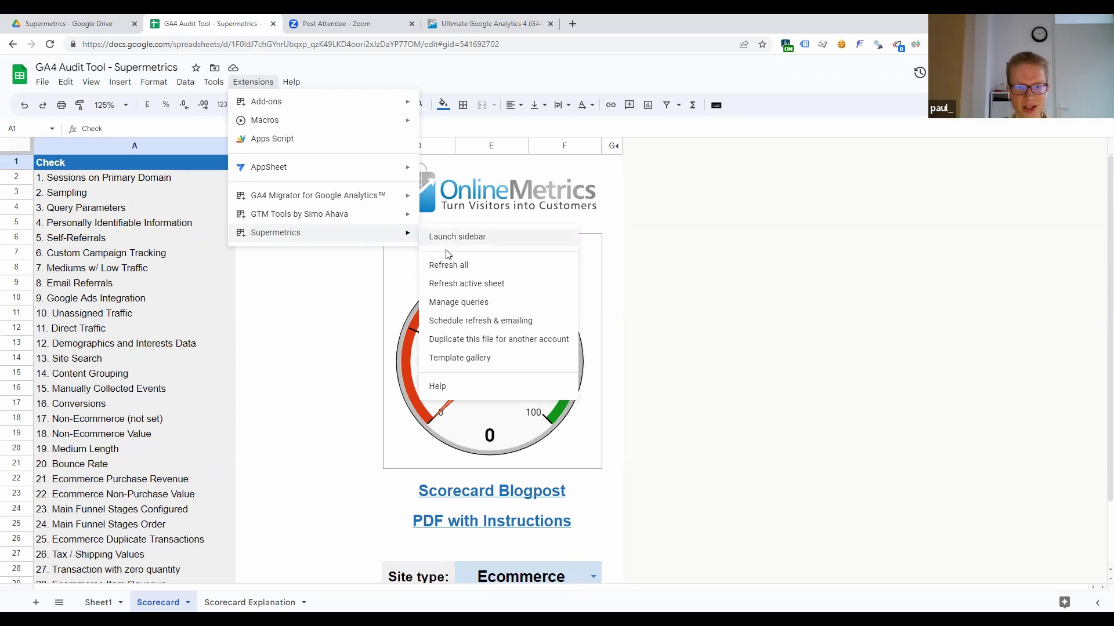
click(467, 268)
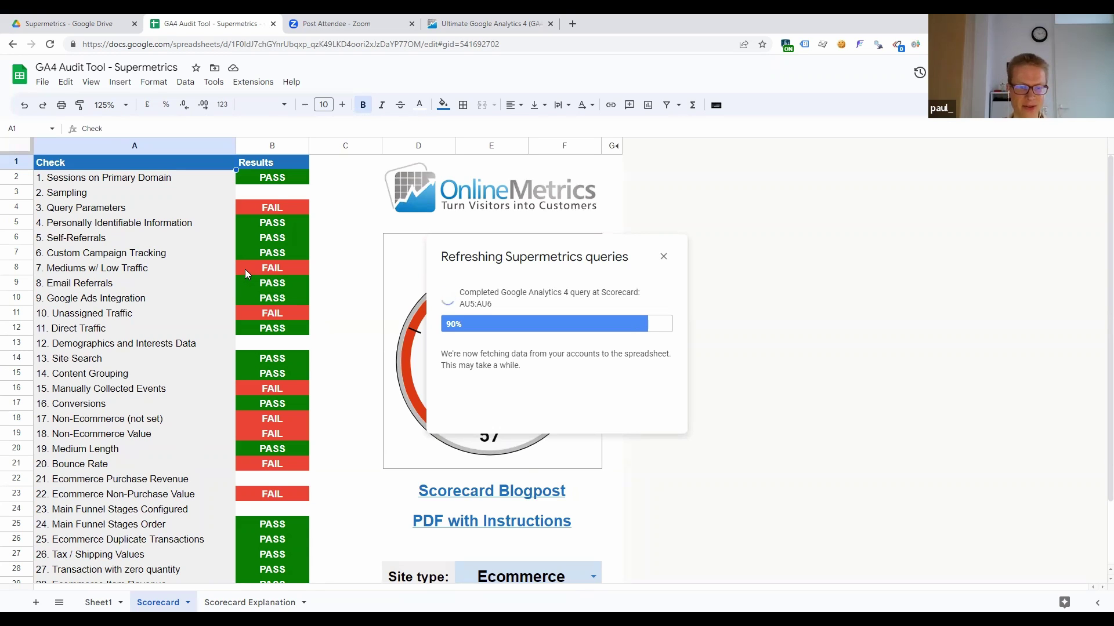
scroll(244, 271, down, 2)
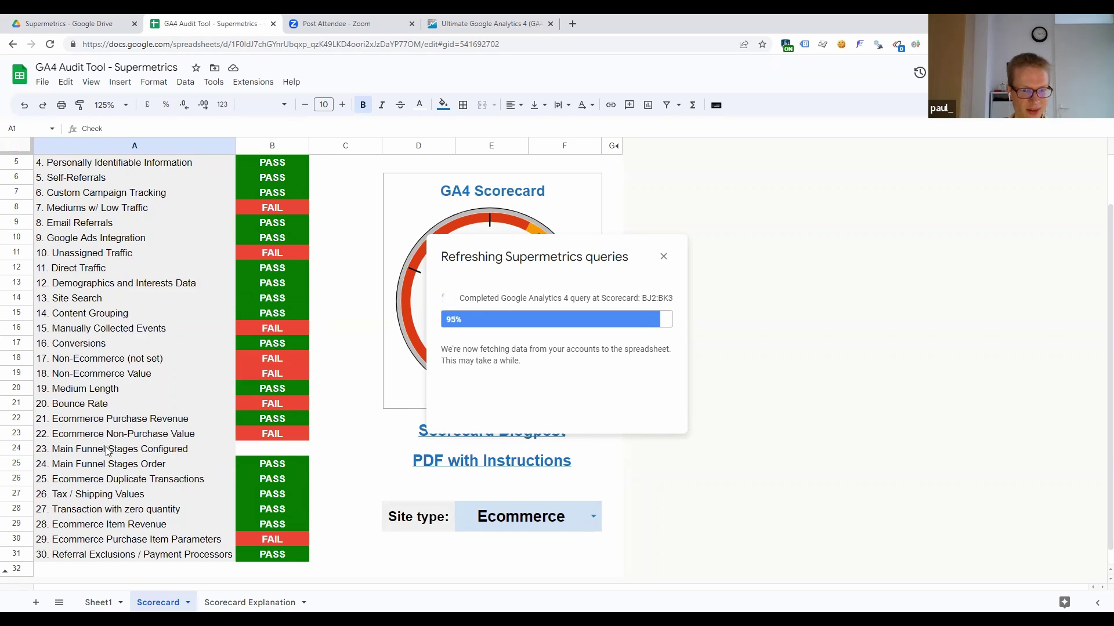
scroll(150, 455, up, 2)
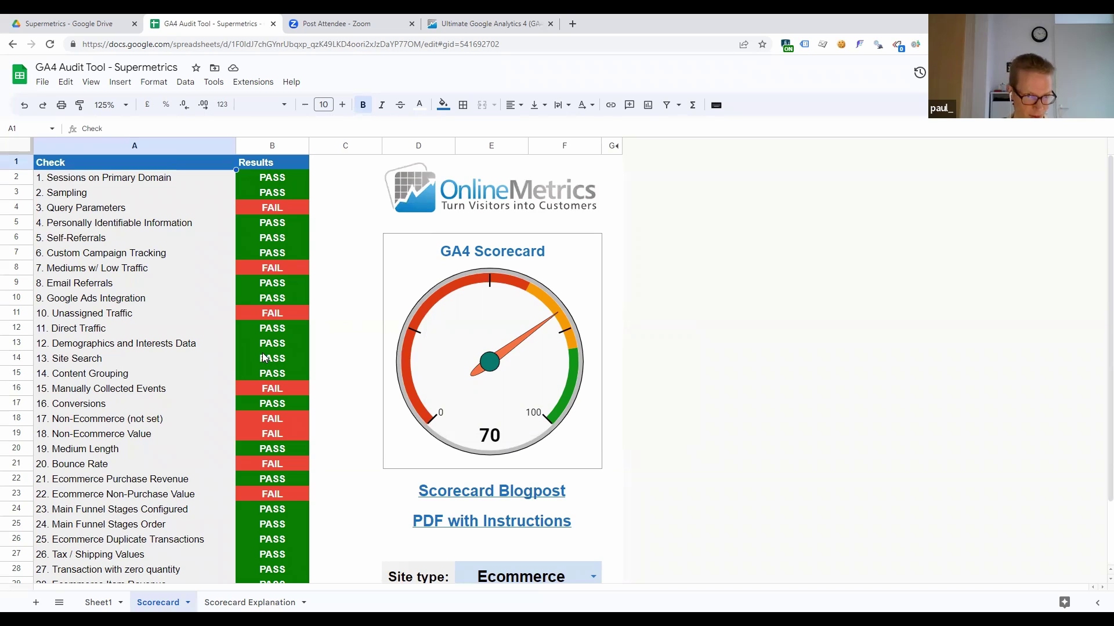
scroll(262, 352, down, 1)
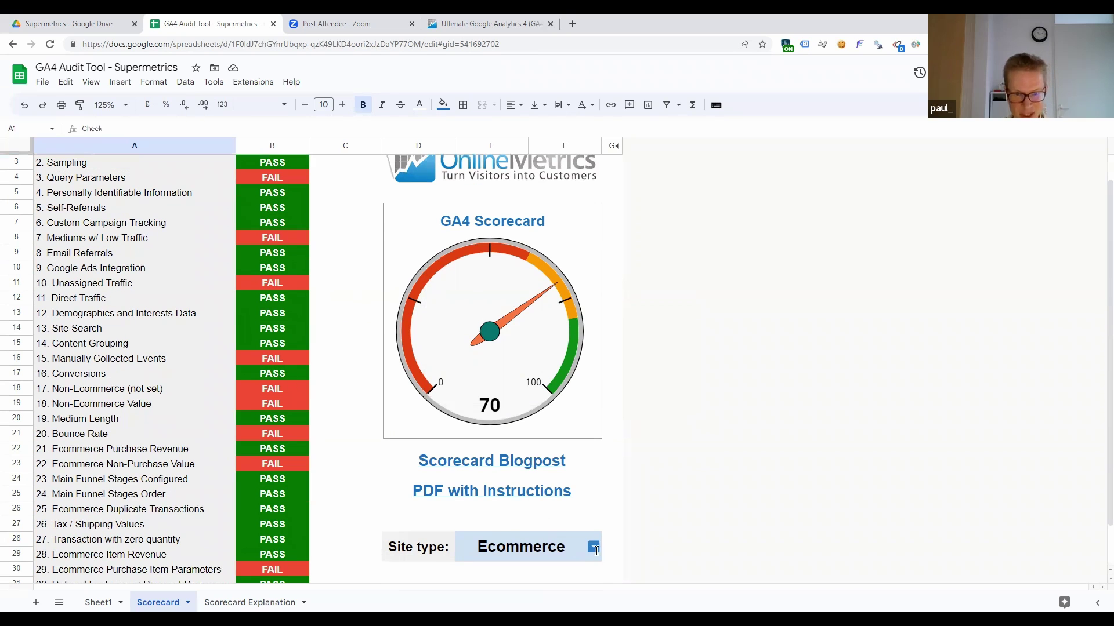
click(594, 548)
click(502, 507)
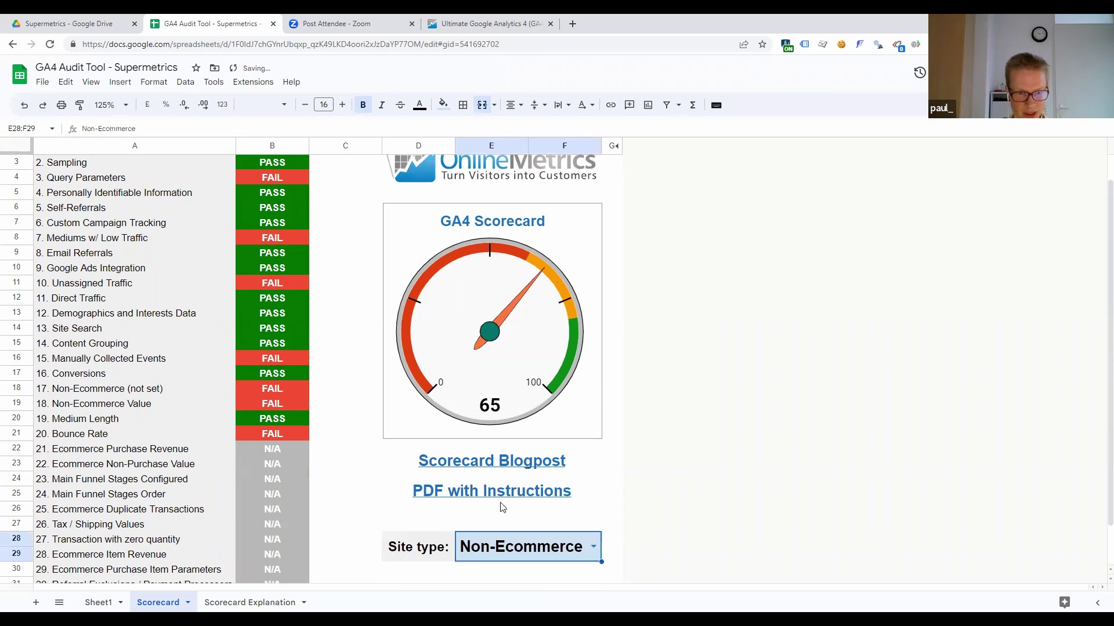
scroll(502, 507, down, 1)
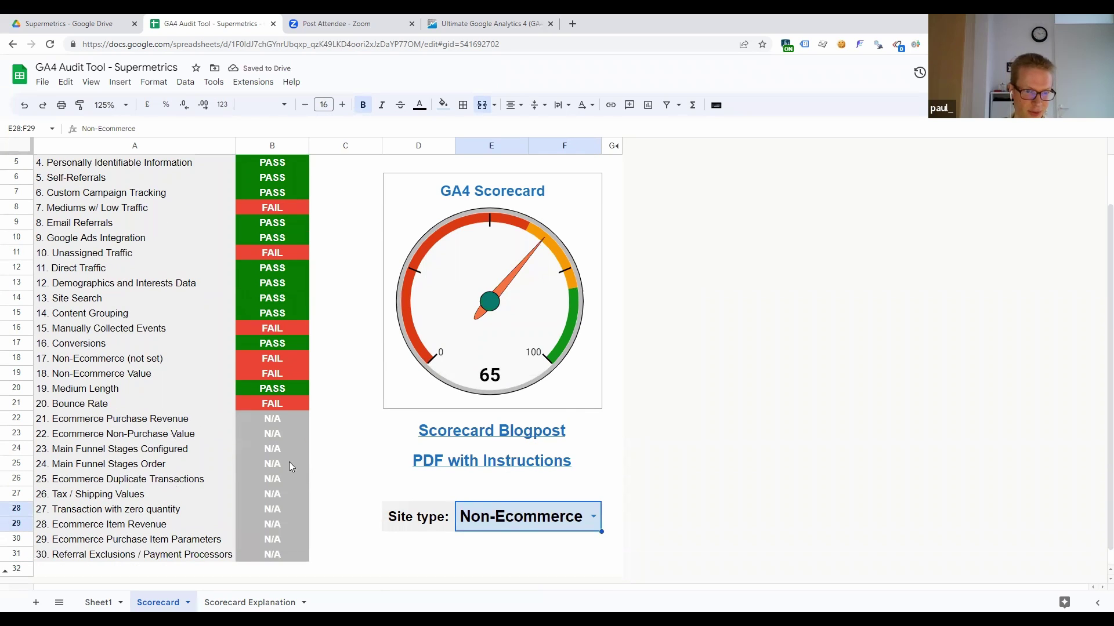
scroll(399, 496, up, 2)
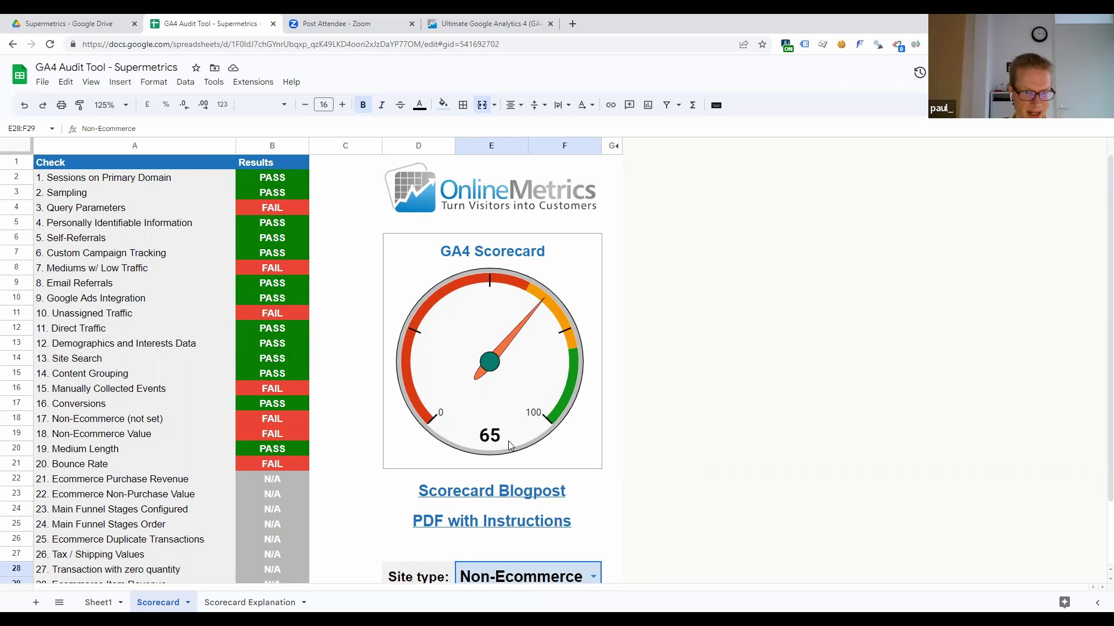
scroll(508, 441, down, 3)
click(588, 502)
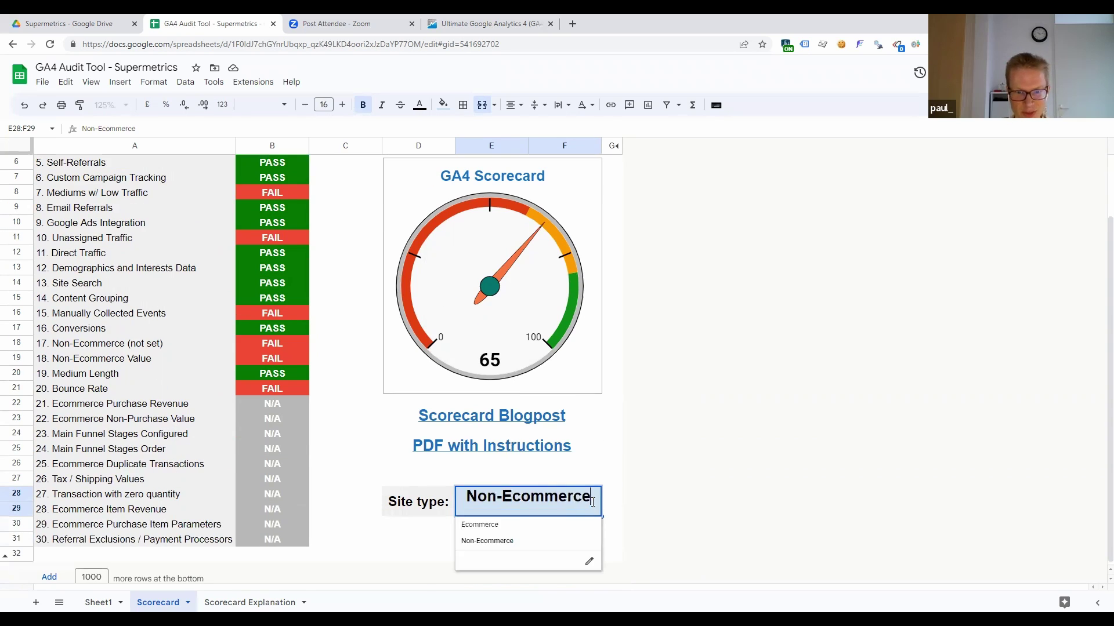
click(495, 525)
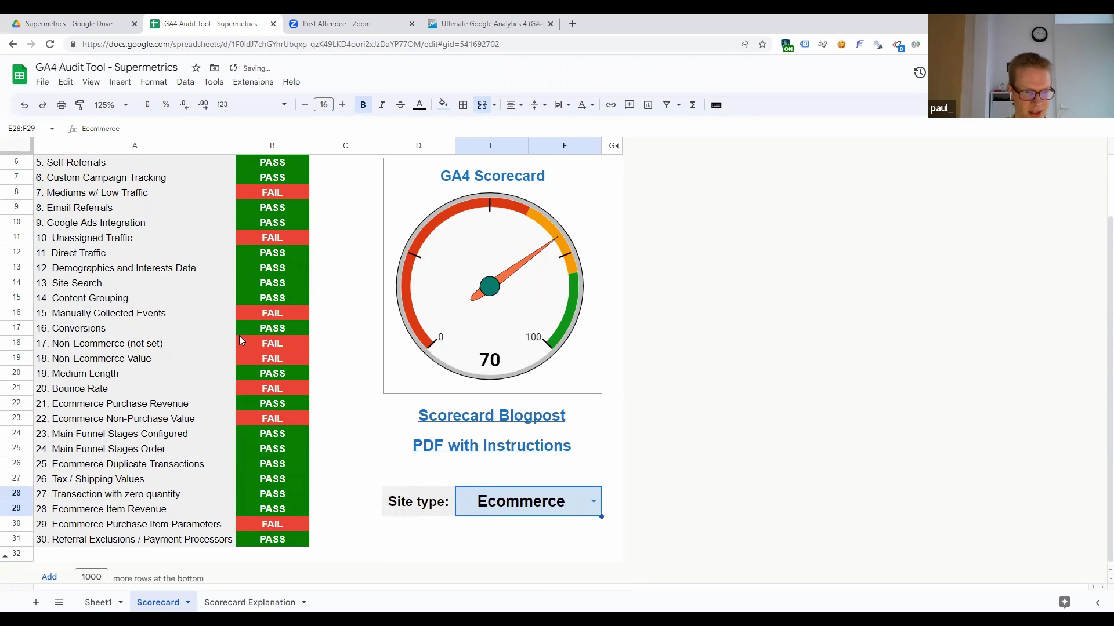
scroll(124, 495, up, 3)
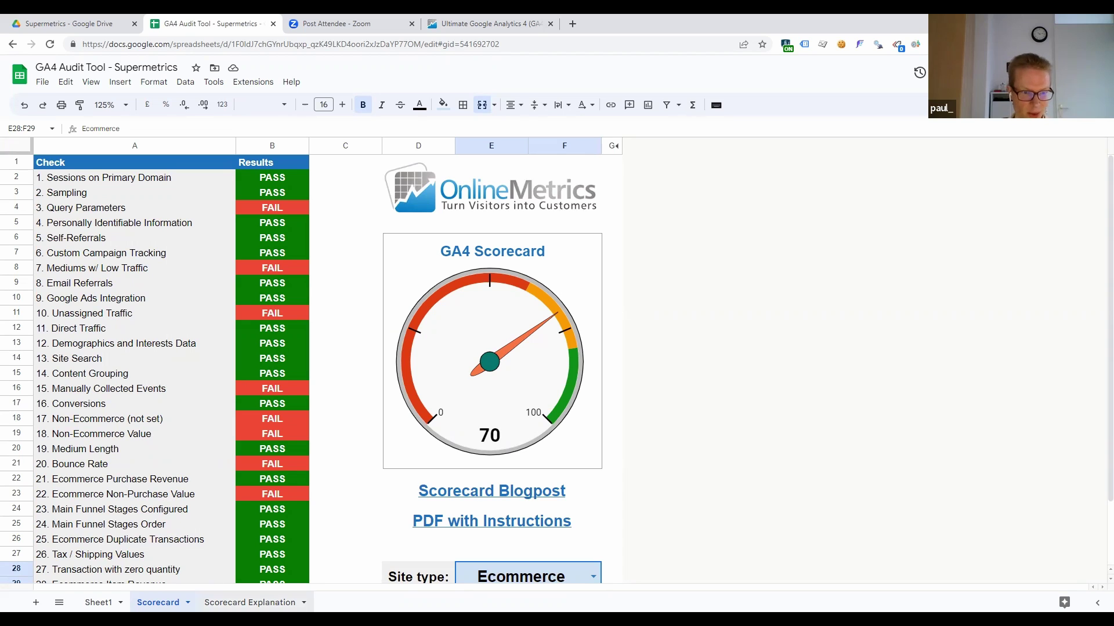
Switch to the Scorecard Explanation sheet and set the zoom to 100%
click(250, 602)
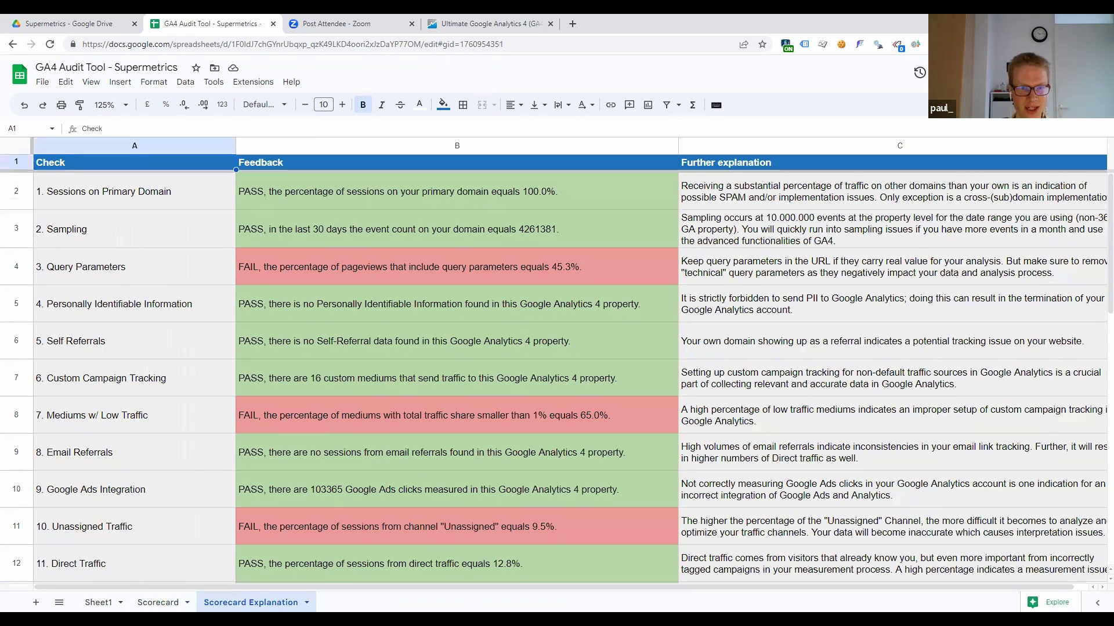
click(124, 105)
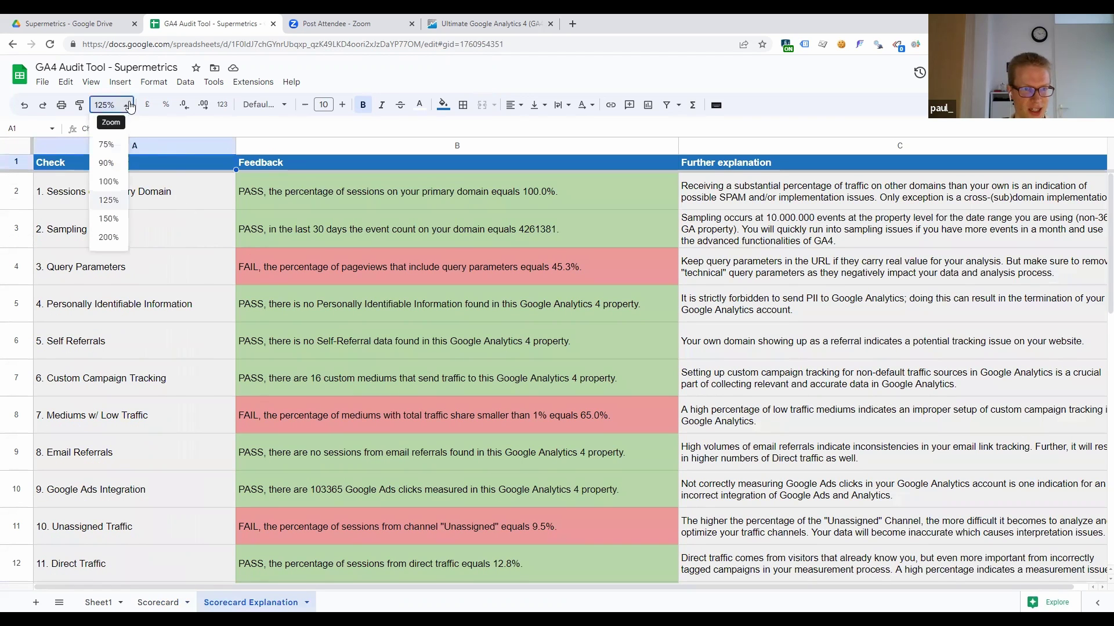
click(116, 181)
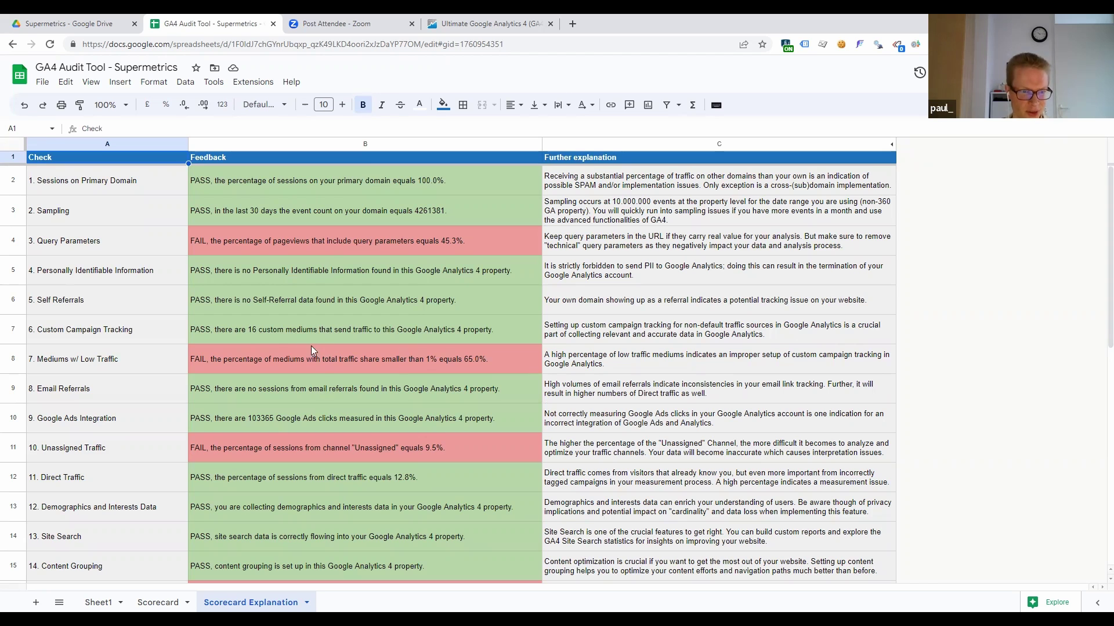
Scroll through the per-check explanation rows, then switch back to the Scorecard sheet
scroll(232, 366, down, 3)
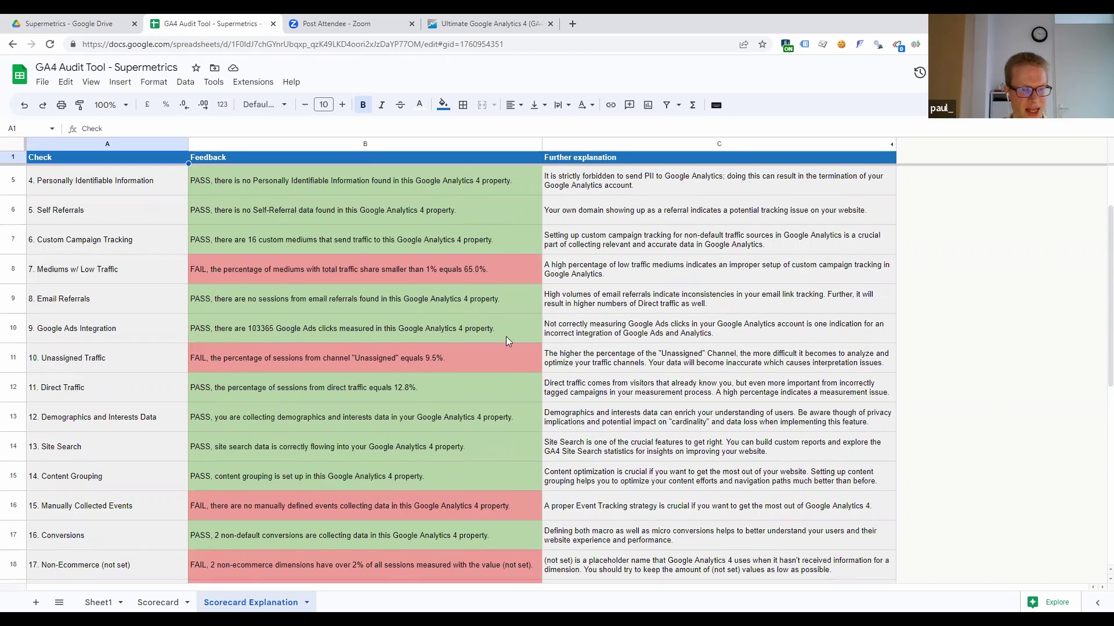
scroll(368, 341, down, 4)
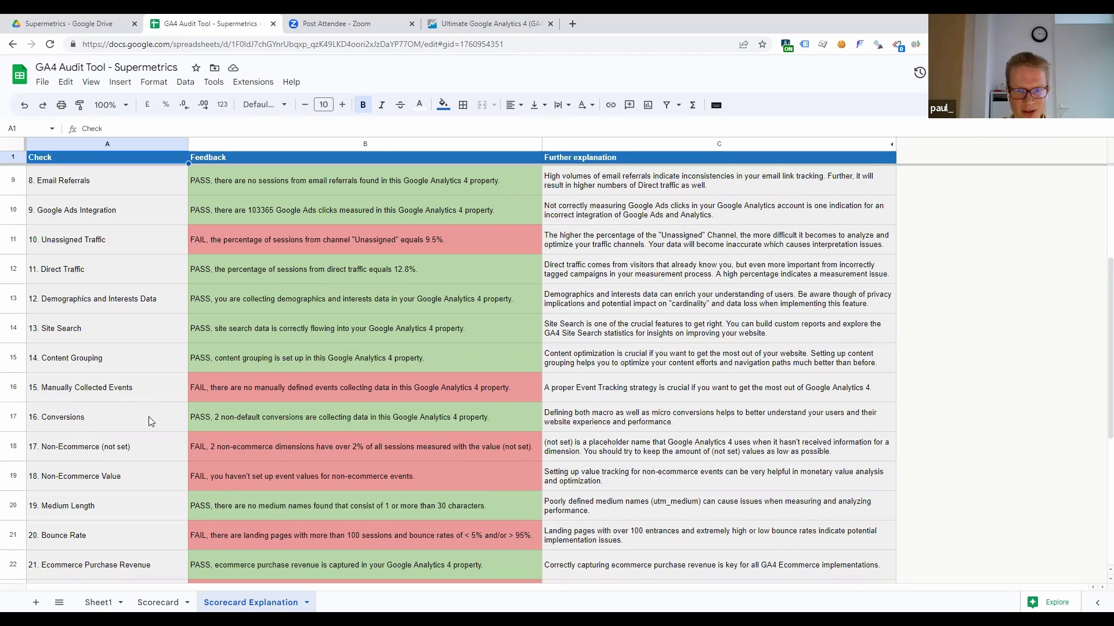
scroll(174, 421, up, 2)
scroll(589, 256, up, 3)
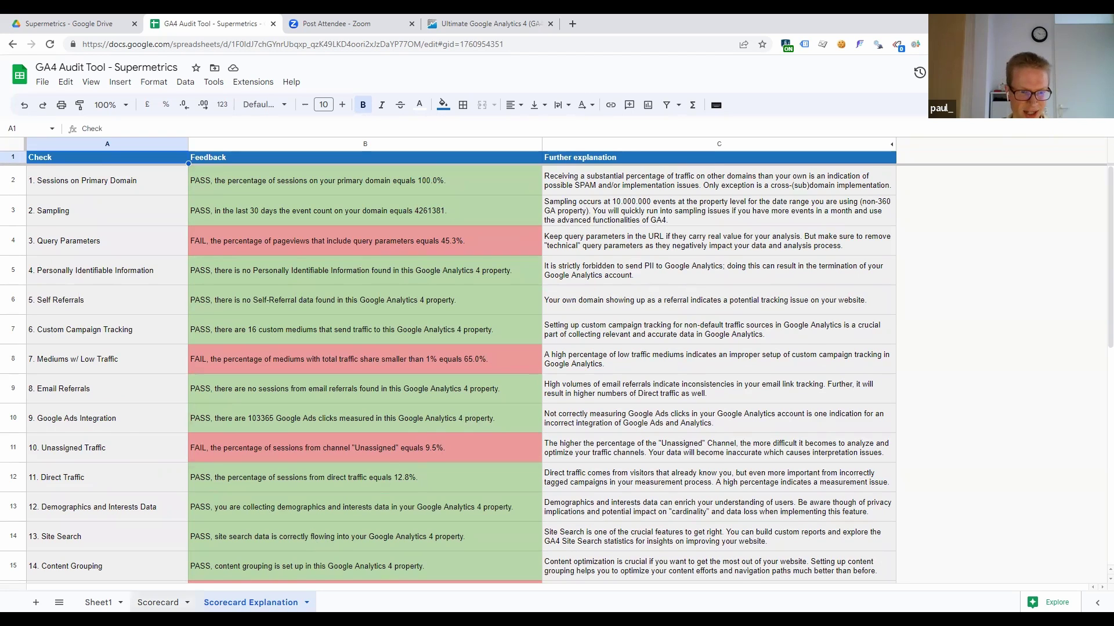
click(158, 602)
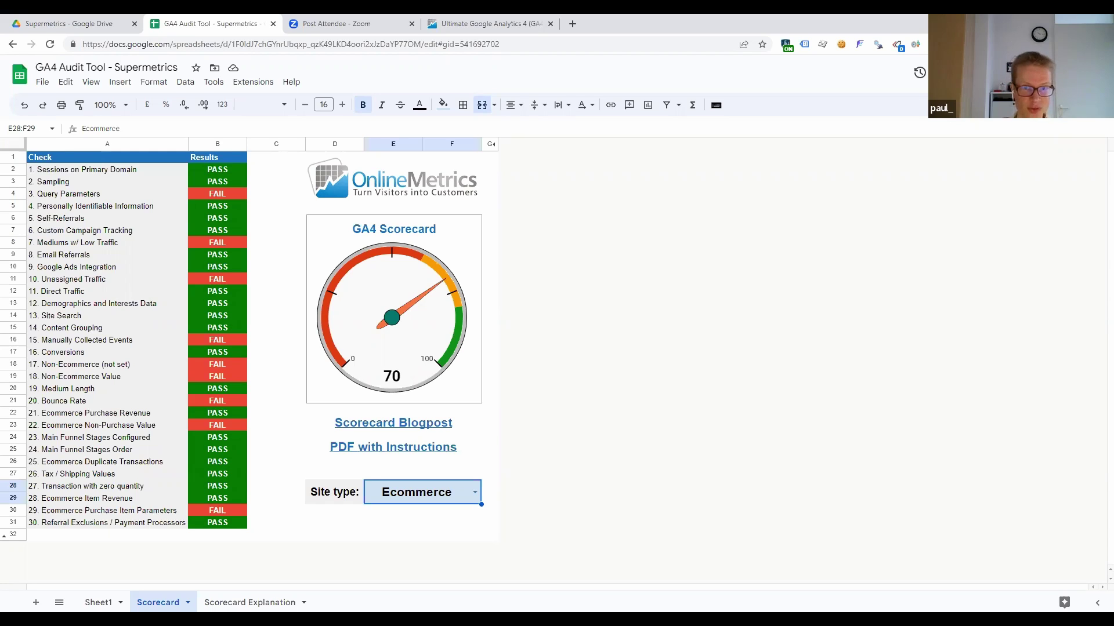
Switch to the Ultimate Google Analytics 4 Audit Tool article and scroll down to the check explanations
click(516, 26)
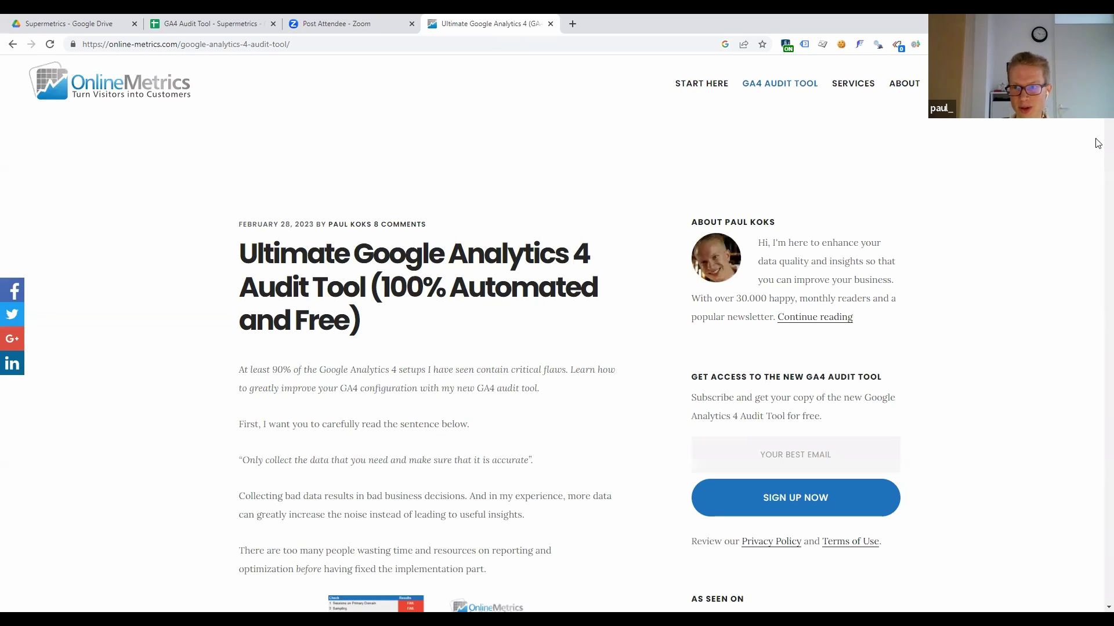
scroll(557, 348, down, 20)
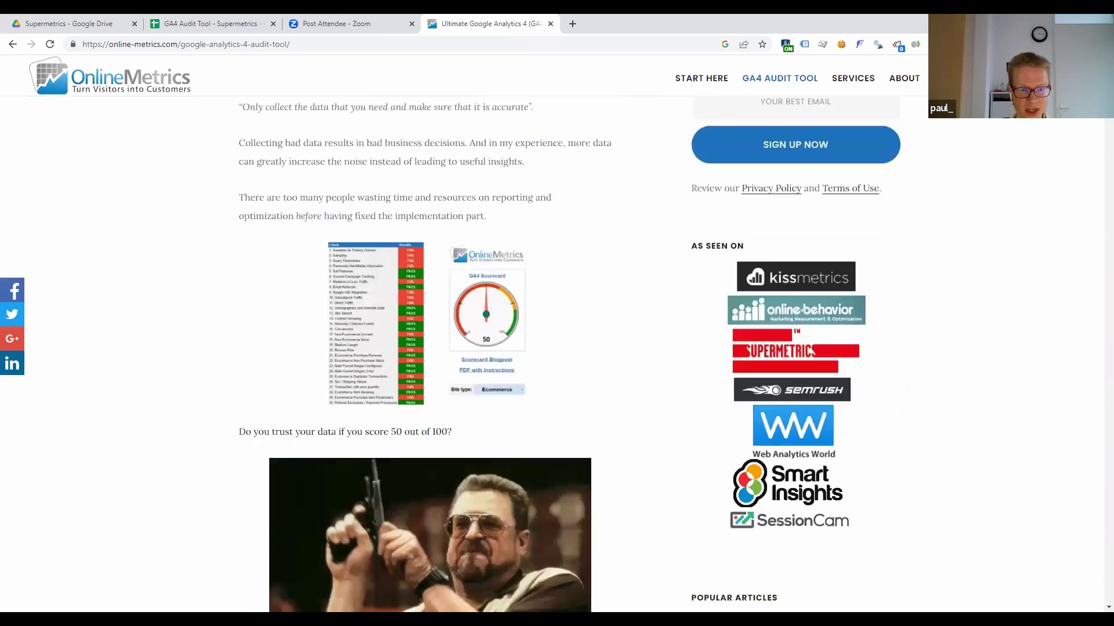
scroll(1098, 135, down, 20)
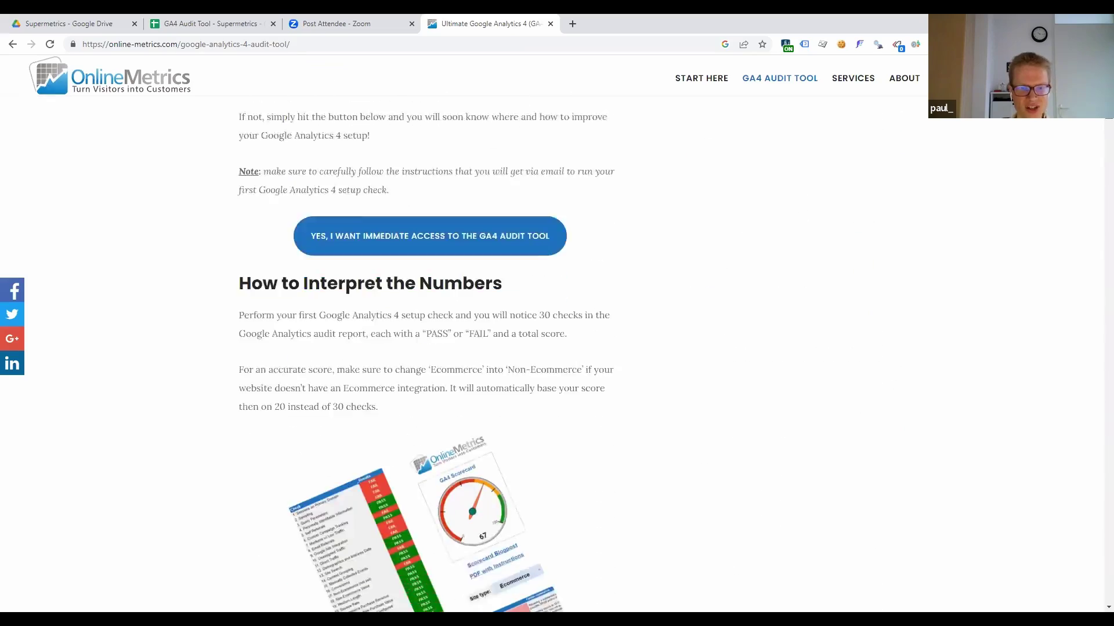
drag(1098, 135, 1098, 370)
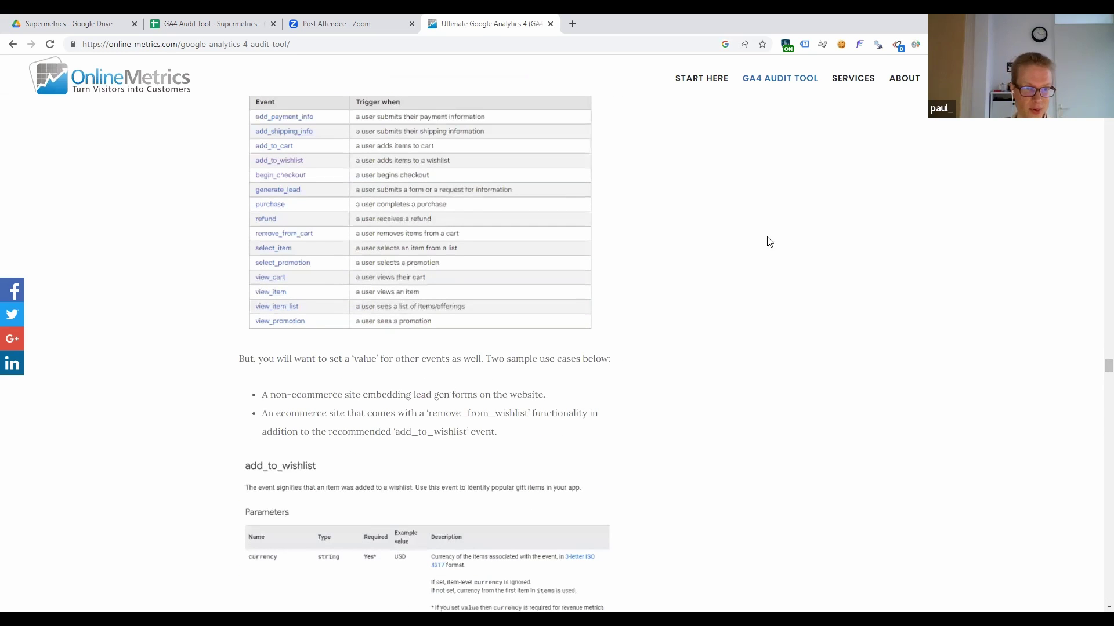
Switch back to the 'GA4 Audit Tool - Supermetrics' spreadsheet tab
click(231, 25)
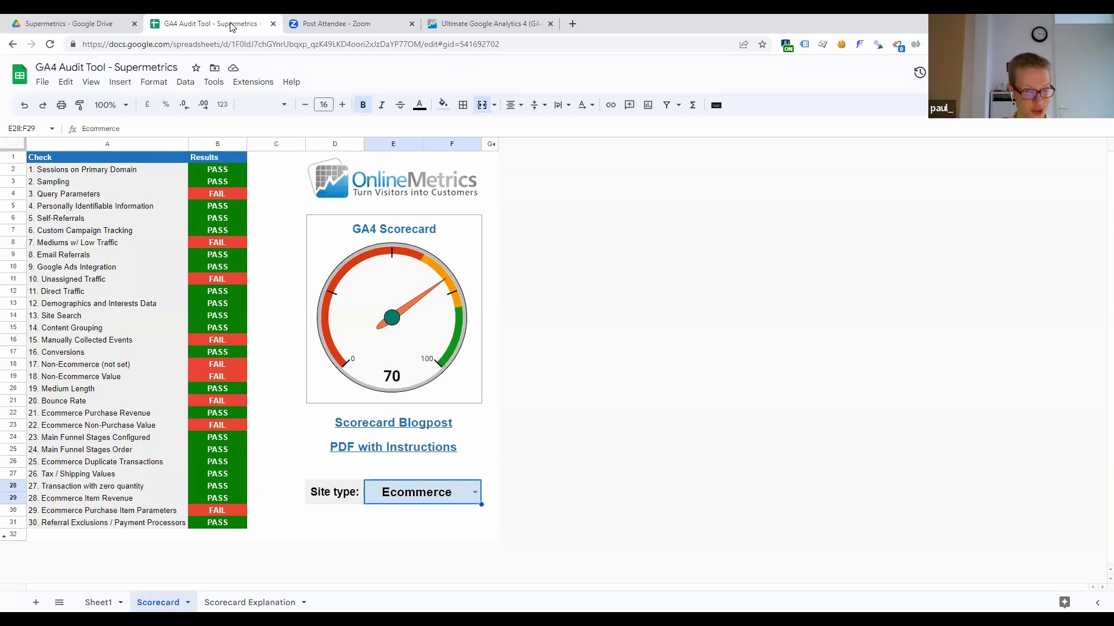